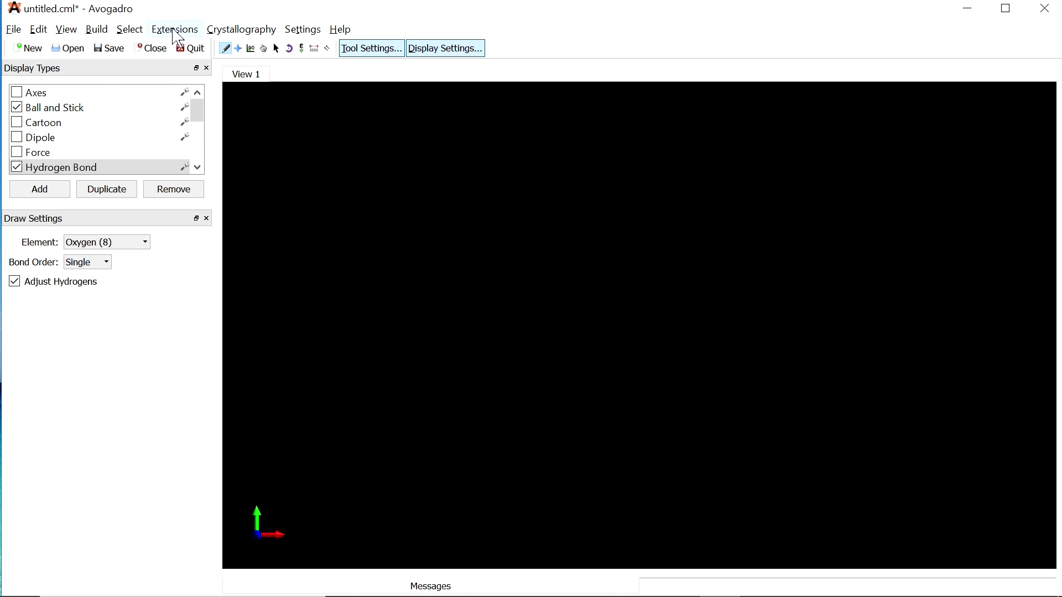
{"action": "left_click", "coordinate": [311, 31]}
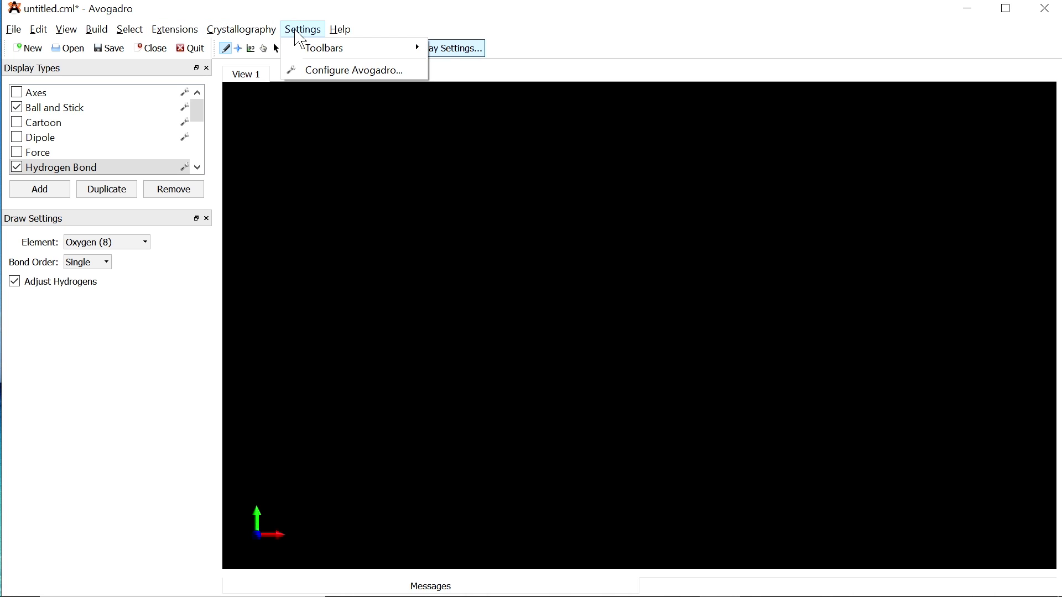
{"action": "mouse_move", "coordinate": [302, 49]}
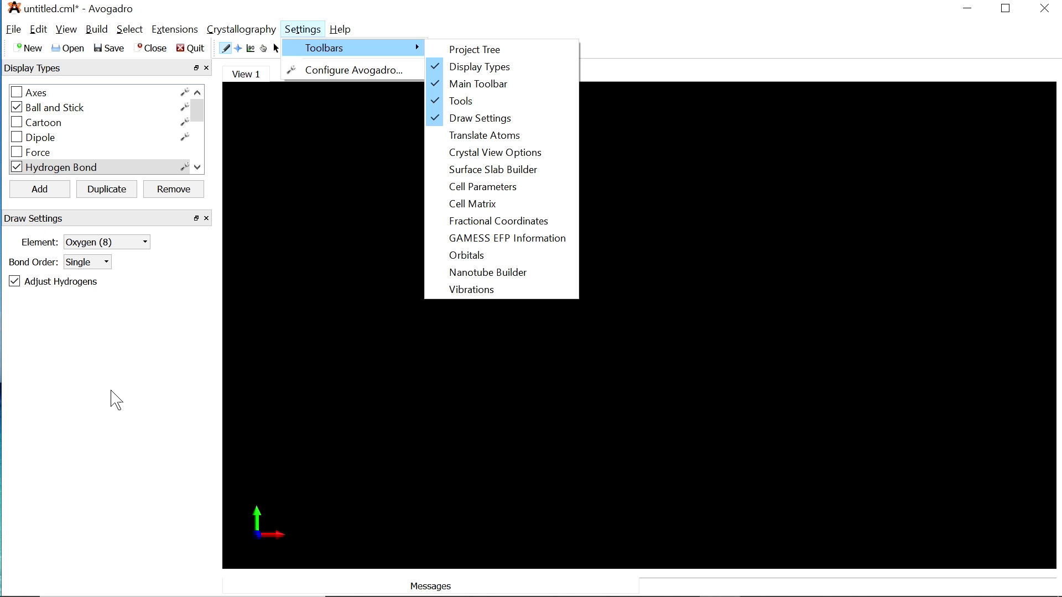
{"action": "key", "text": "alt+v"}
{"action": "key", "text": "Escape"}
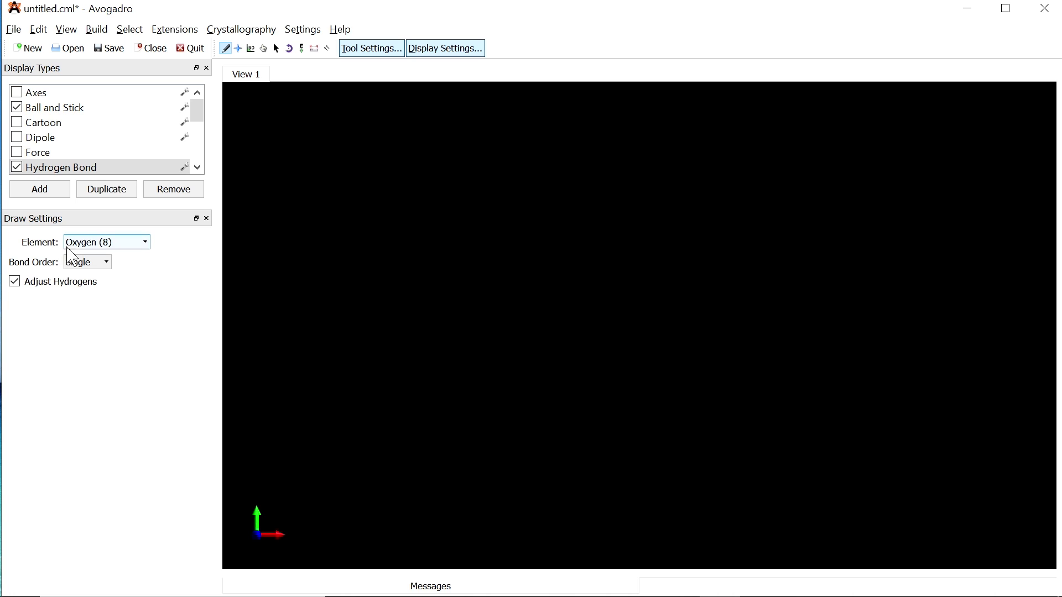
Draw two water molecules, one just below the other, by placing oxygen atoms with automatic hydrogen adjustment
{"action": "left_click", "coordinate": [122, 248]}
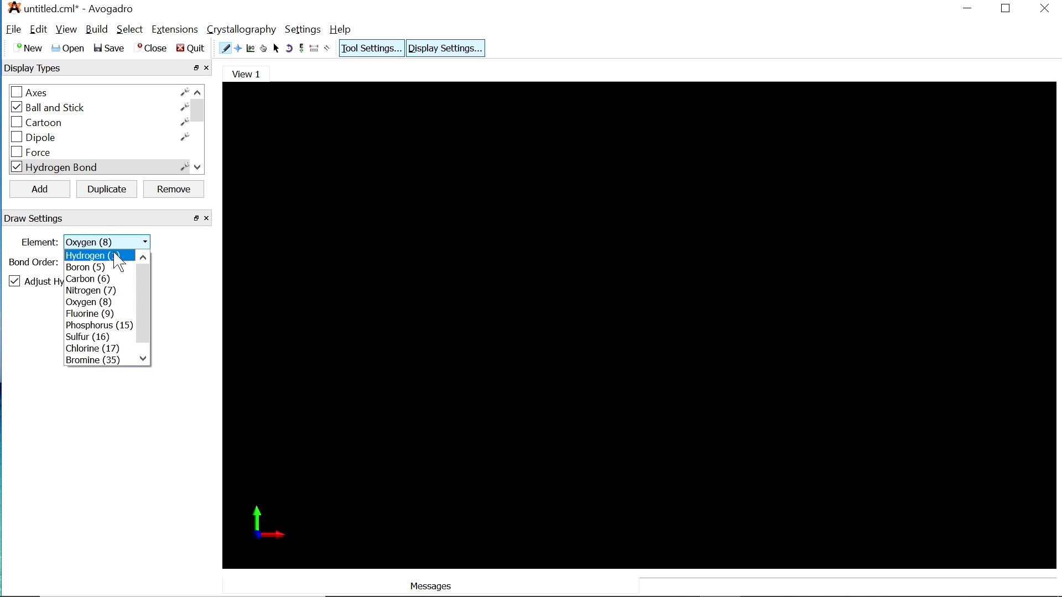
{"action": "left_click", "coordinate": [105, 305]}
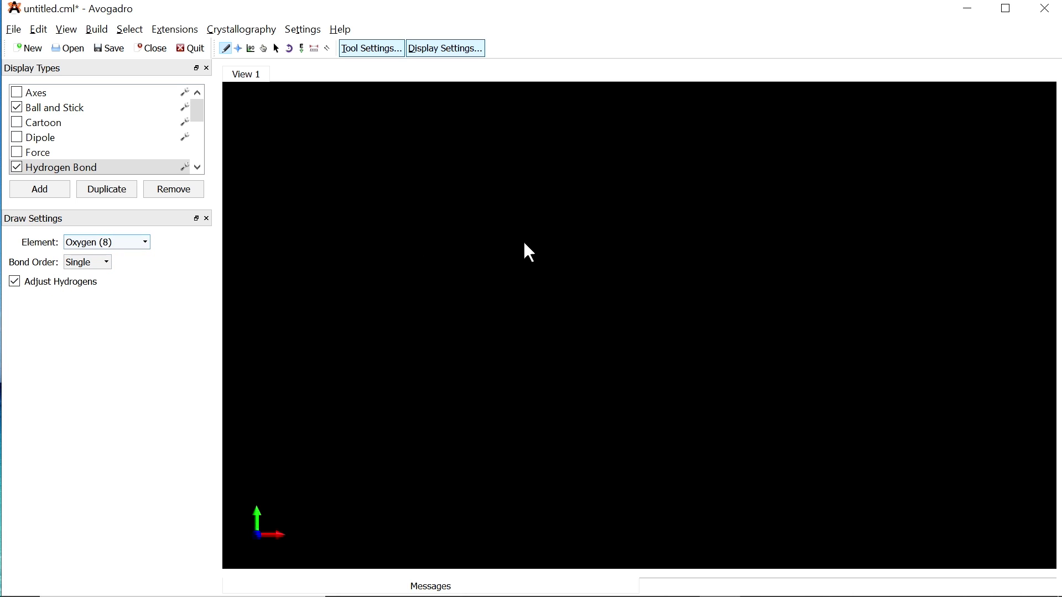
{"action": "left_click", "coordinate": [450, 230]}
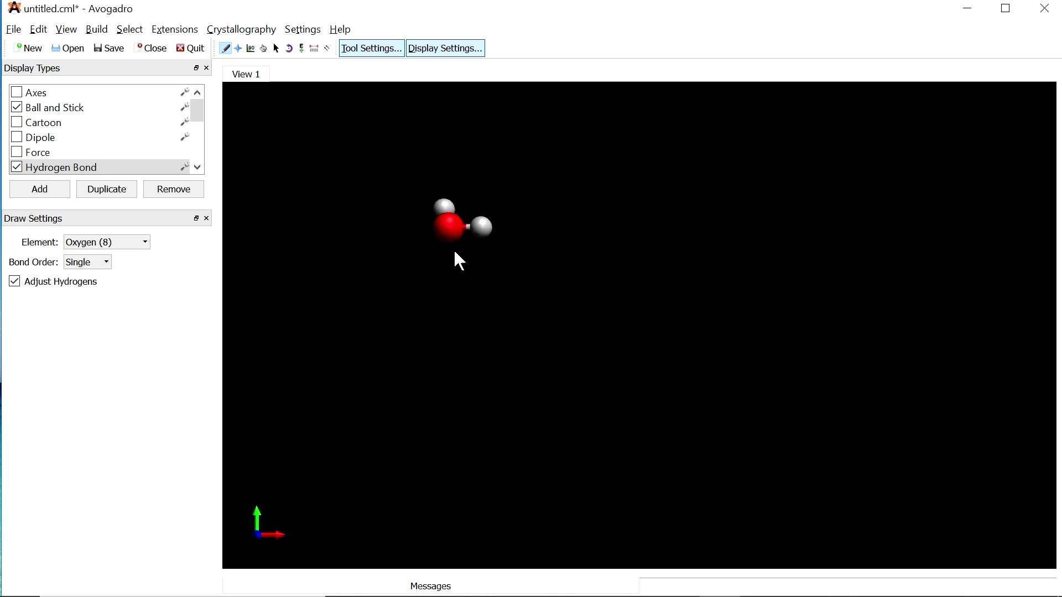
{"action": "left_click", "coordinate": [453, 258]}
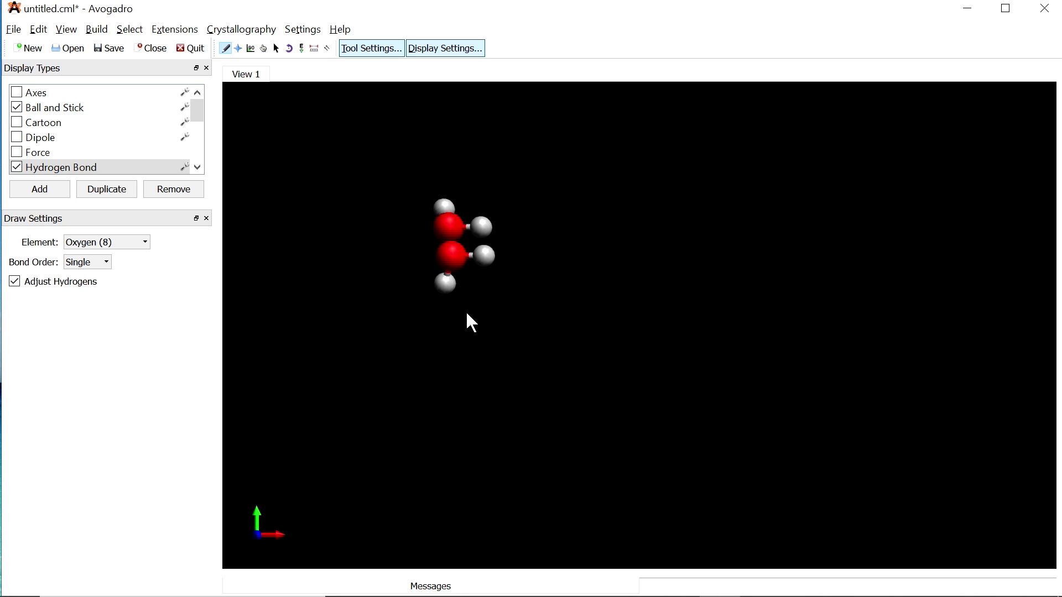
Set up the MMFF94 force field with the Conjugate Gradients algorithm and optimize the geometry of the two water molecules
{"action": "left_click", "coordinate": [184, 32]}
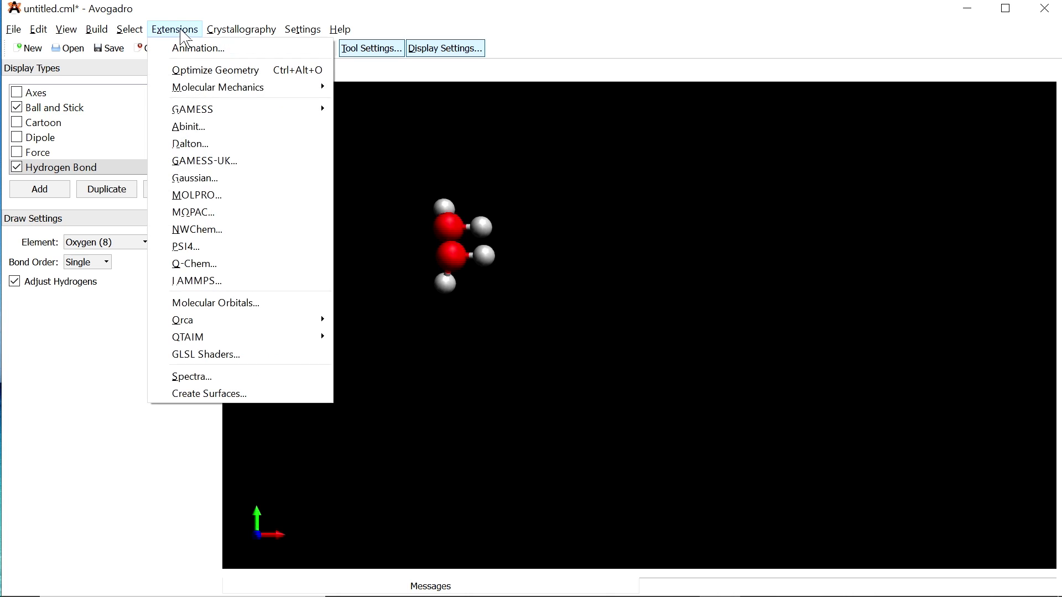
{"action": "mouse_move", "coordinate": [212, 94]}
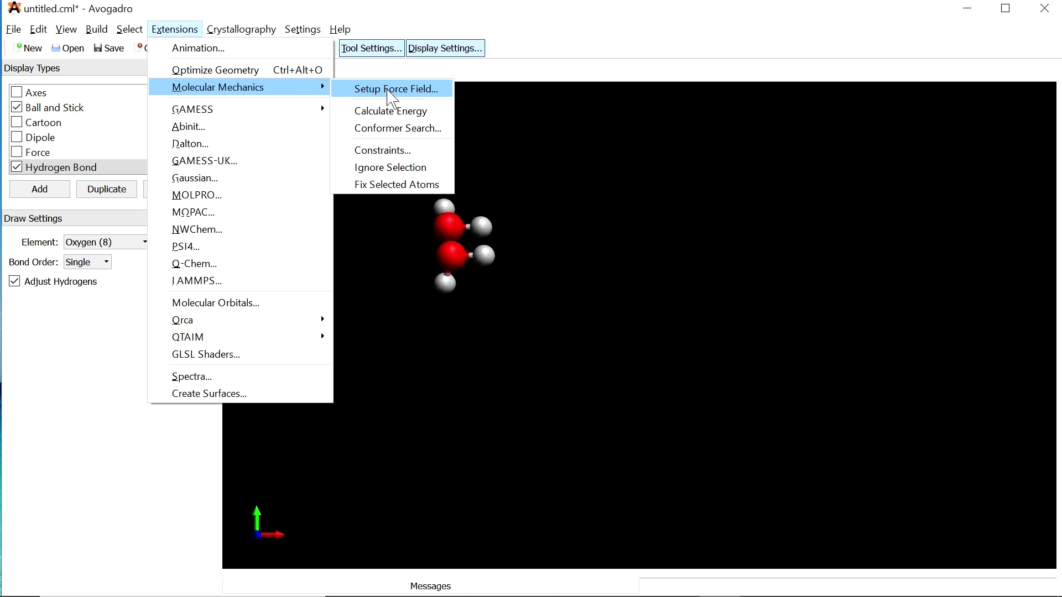
{"action": "left_click", "coordinate": [408, 95]}
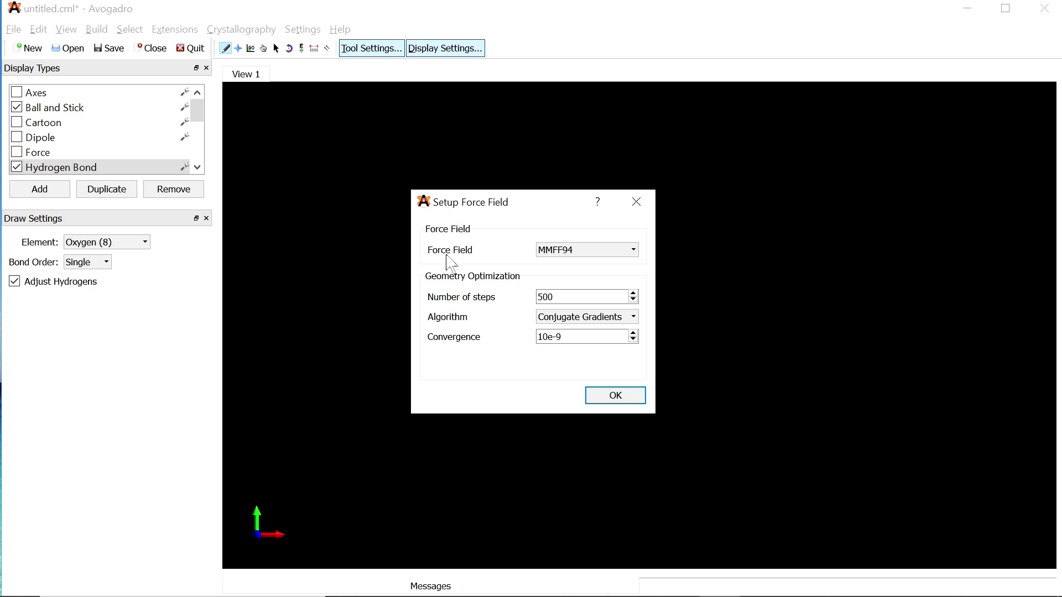
{"action": "left_click", "coordinate": [604, 251]}
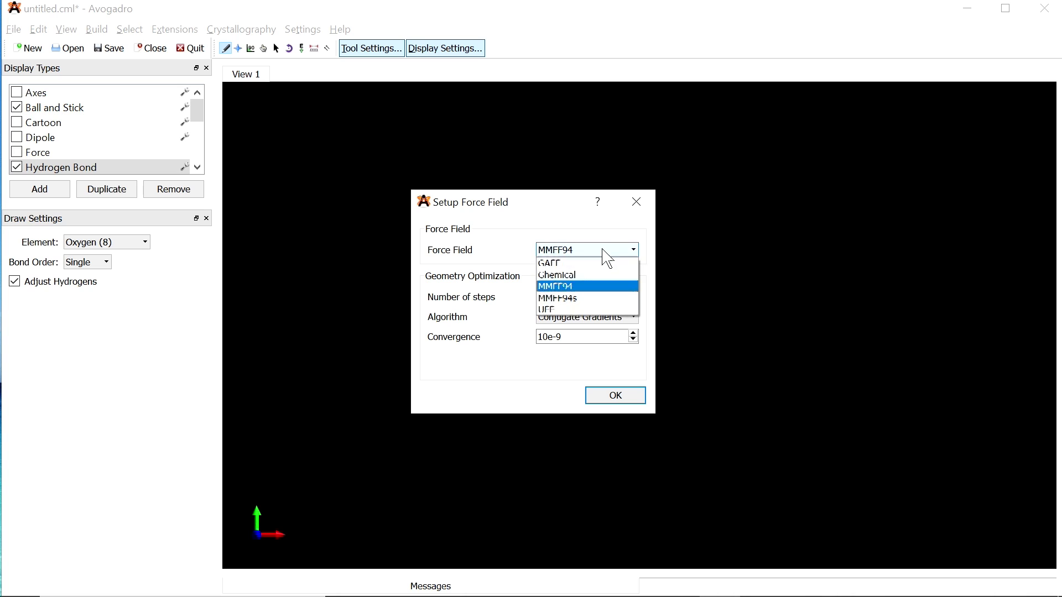
{"action": "left_click", "coordinate": [593, 289]}
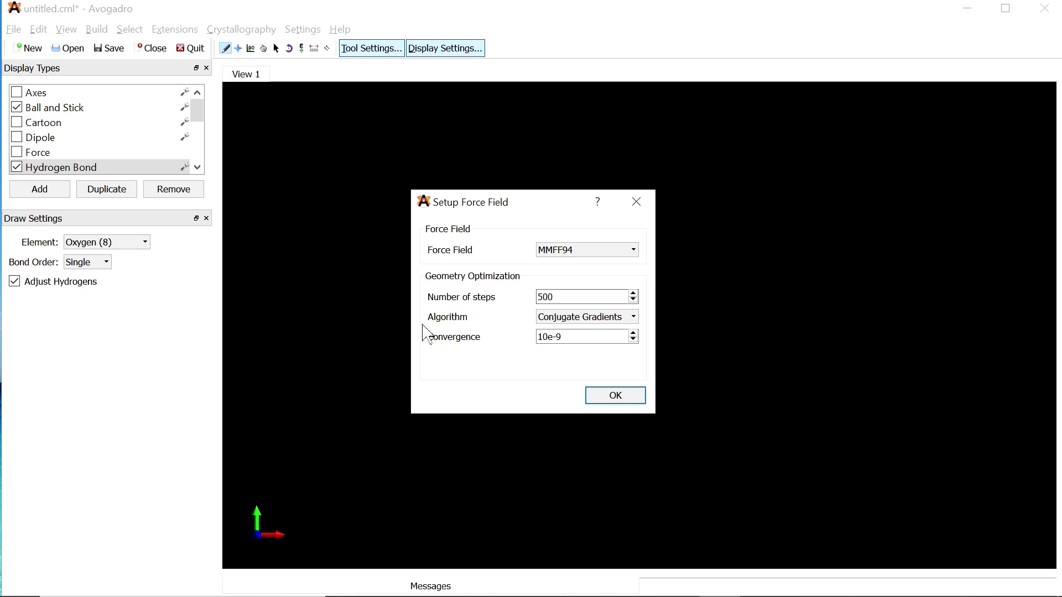
{"action": "left_click", "coordinate": [585, 320]}
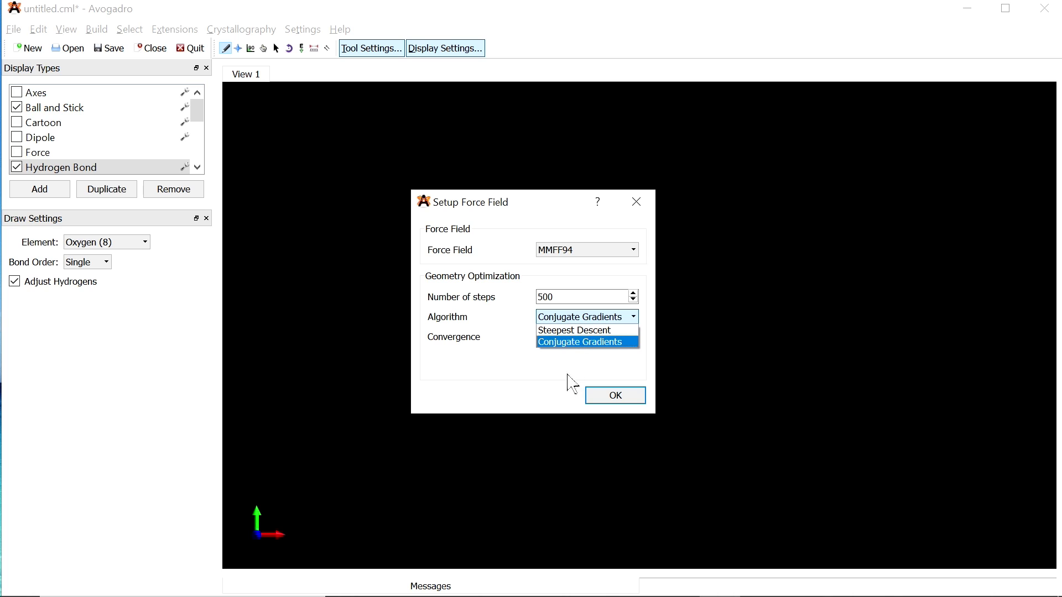
{"action": "left_click", "coordinate": [533, 369]}
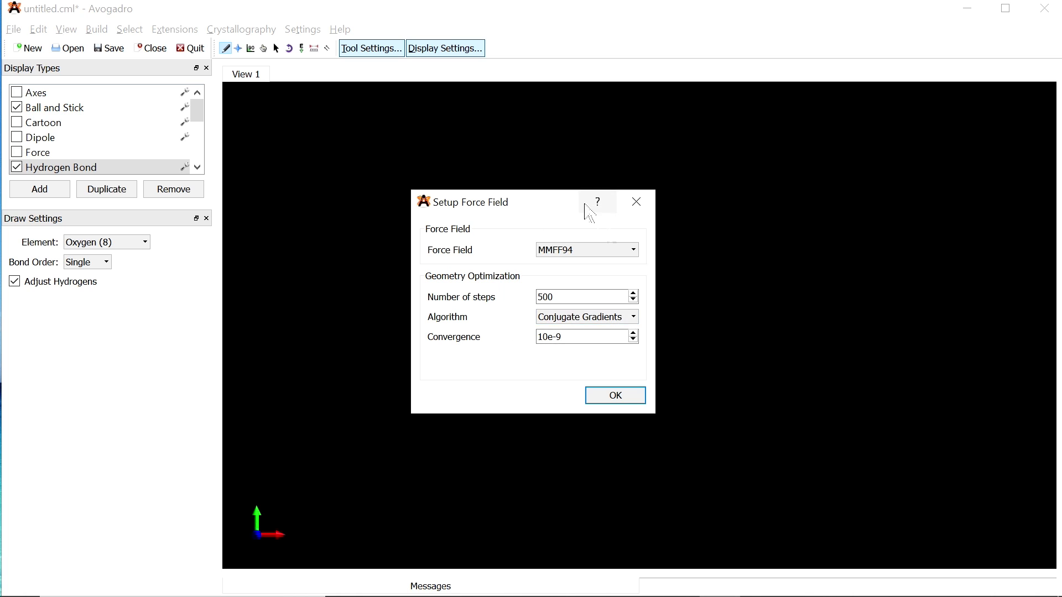
{"action": "left_click", "coordinate": [617, 395]}
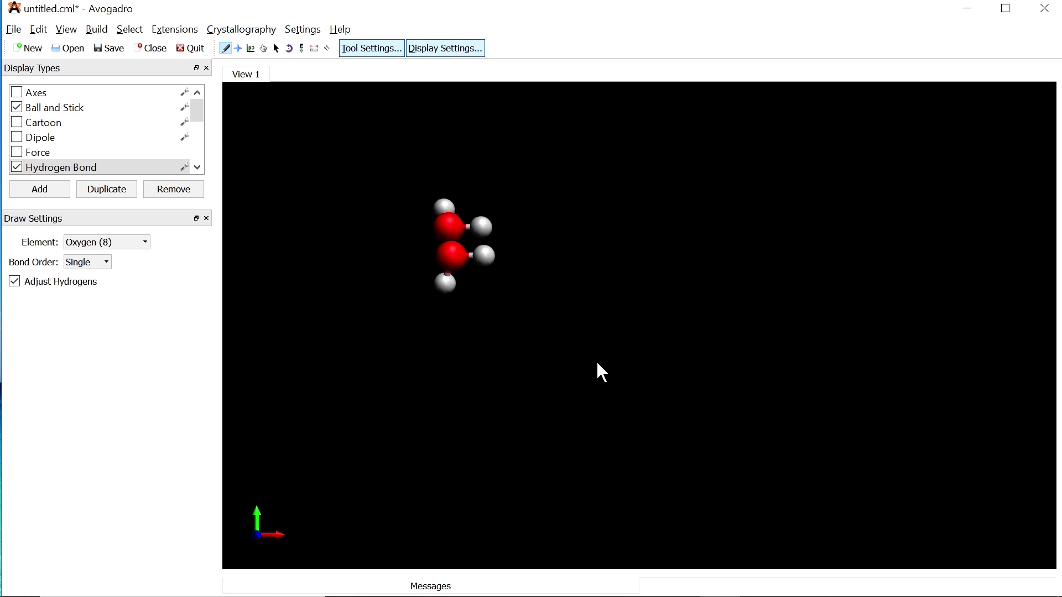
{"action": "left_click", "coordinate": [174, 34]}
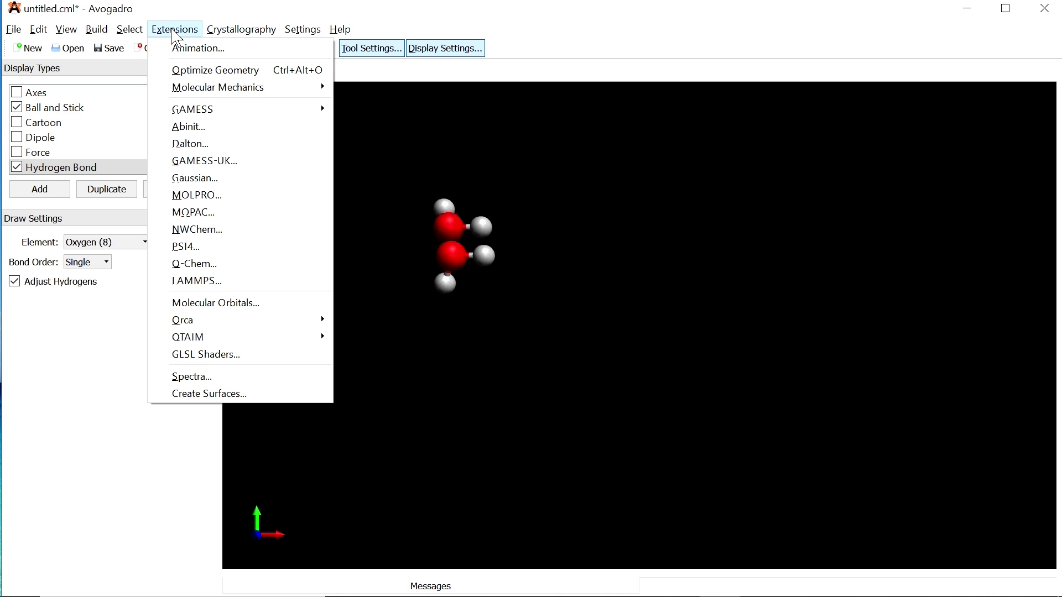
{"action": "left_click", "coordinate": [204, 77]}
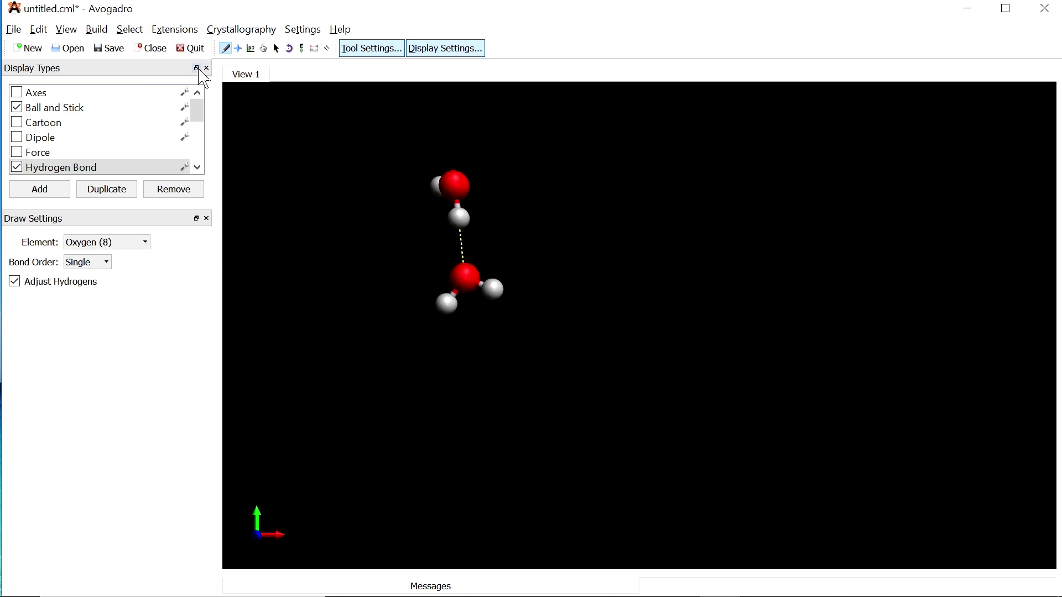
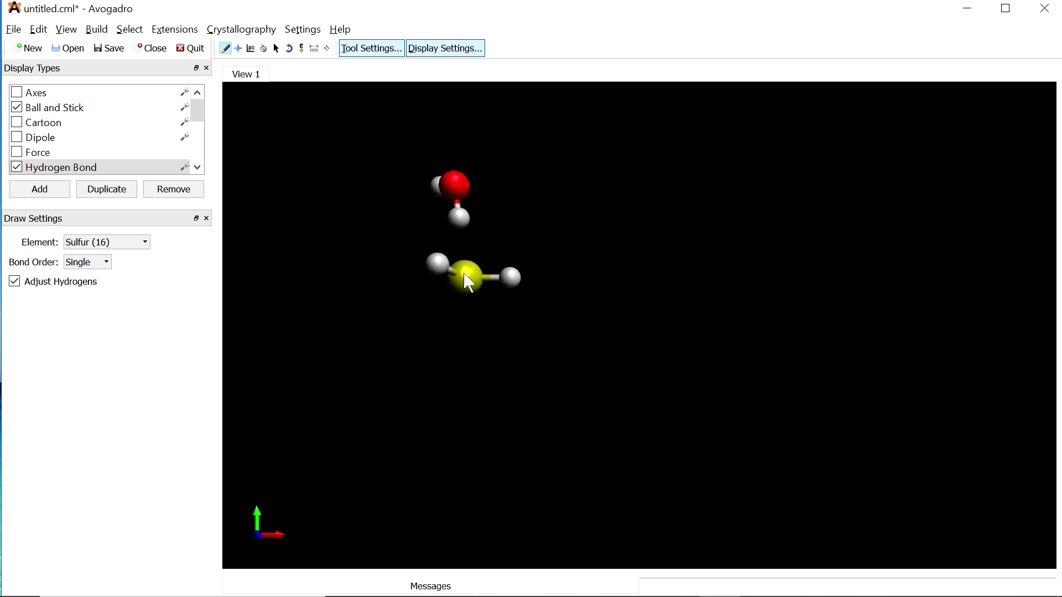
Replace the upper molecule's oxygen atom with sulfur and optimize the geometry of the two hydrogen sulfide molecules
{"action": "left_click", "coordinate": [457, 191]}
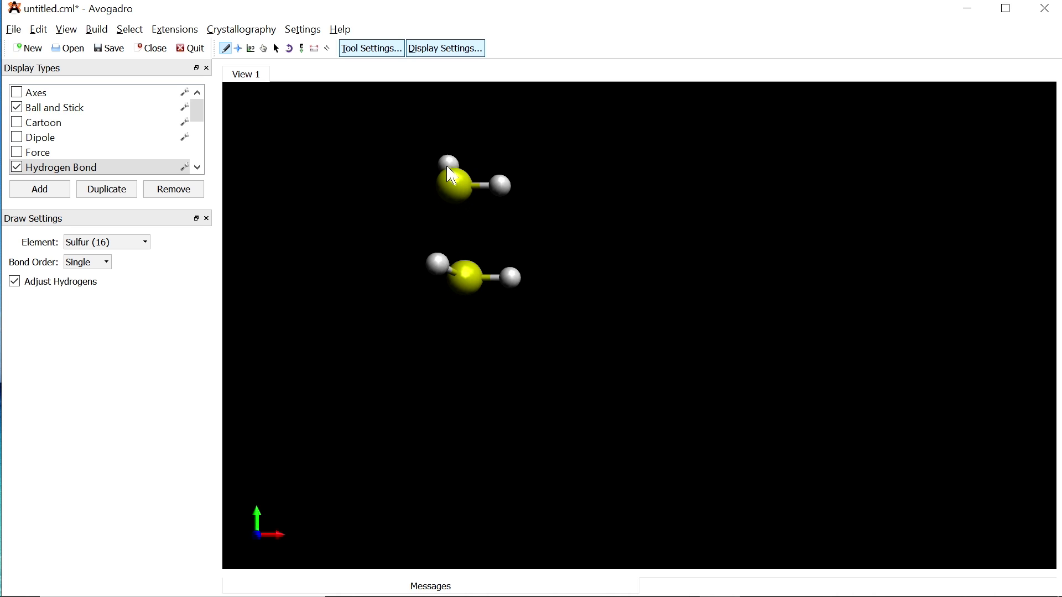
{"action": "left_click", "coordinate": [169, 38]}
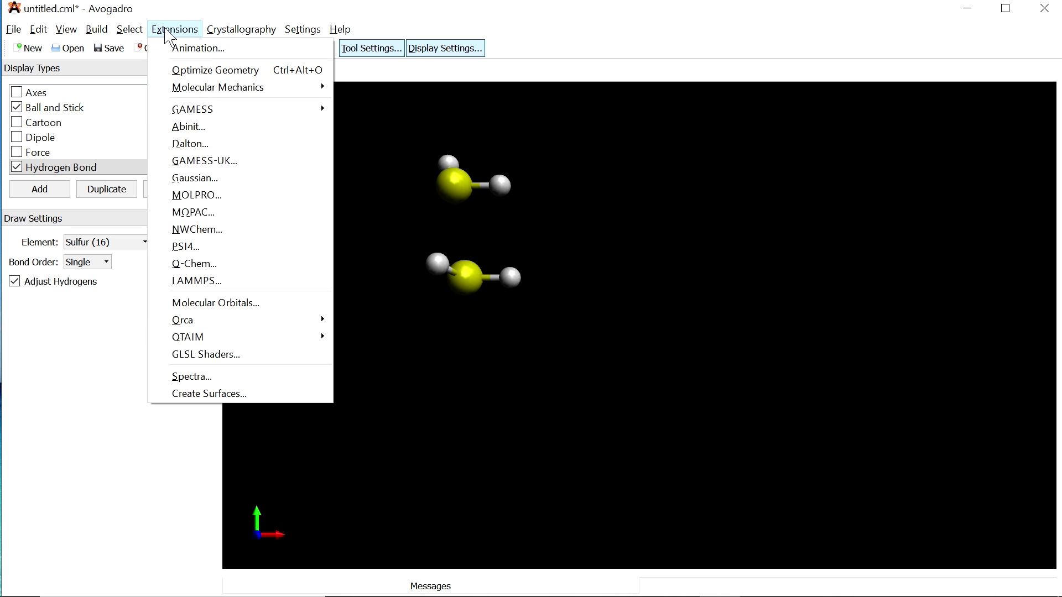
{"action": "left_click", "coordinate": [210, 71]}
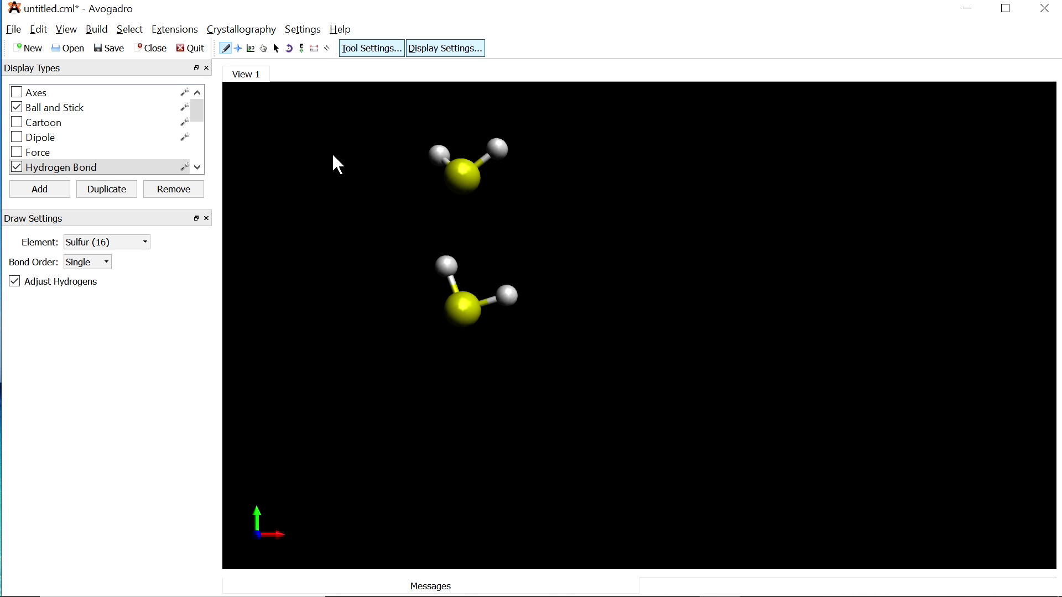
Delete the hydrogen sulfide molecules and insert the phenol.cml fragment, found by filtering the fragment library for "phenol"
{"action": "key", "text": "Delete"}
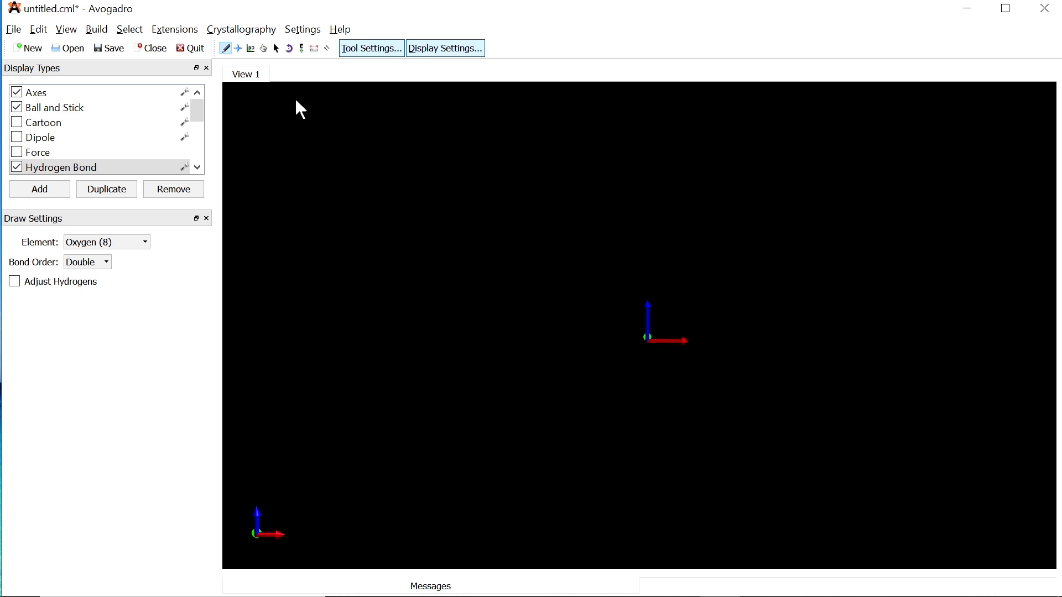
{"action": "left_click", "coordinate": [97, 30]}
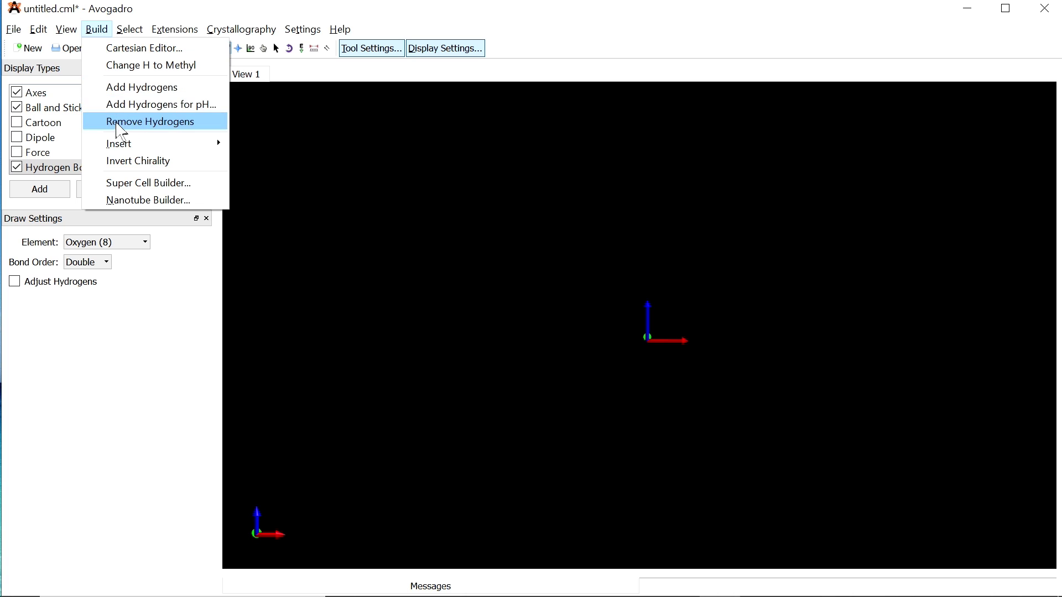
{"action": "mouse_move", "coordinate": [131, 146]}
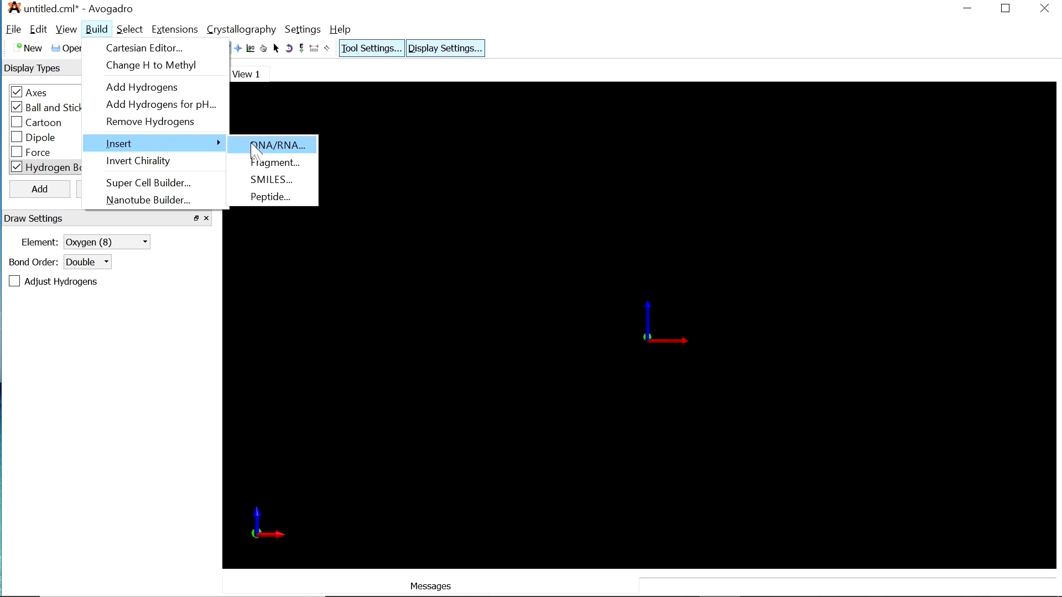
{"action": "left_click", "coordinate": [283, 165]}
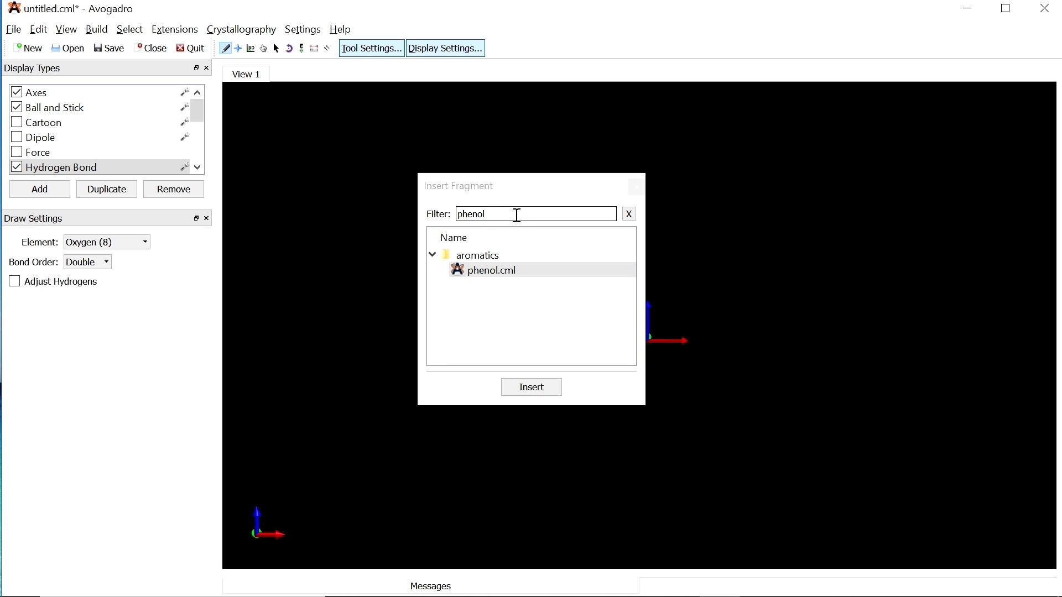
{"action": "left_click_drag", "start_coordinate": [518, 215], "coordinate": [470, 216]}
{"action": "key", "text": "BackSpace"}
{"action": "key", "text": "BackSpace"}
{"action": "key", "text": "BackSpace"}
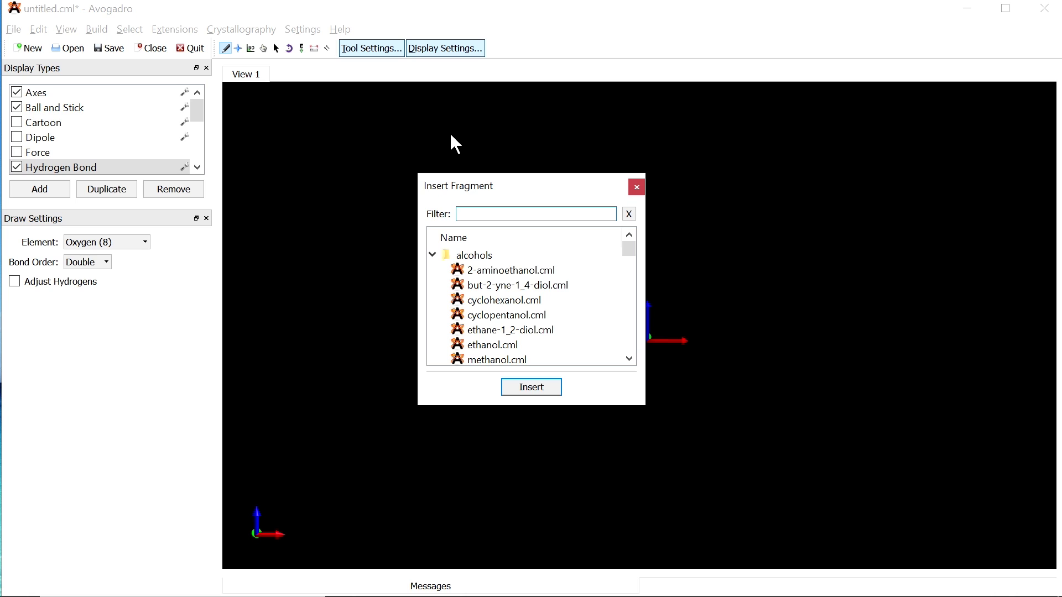
{"action": "type", "text": "phenol"}
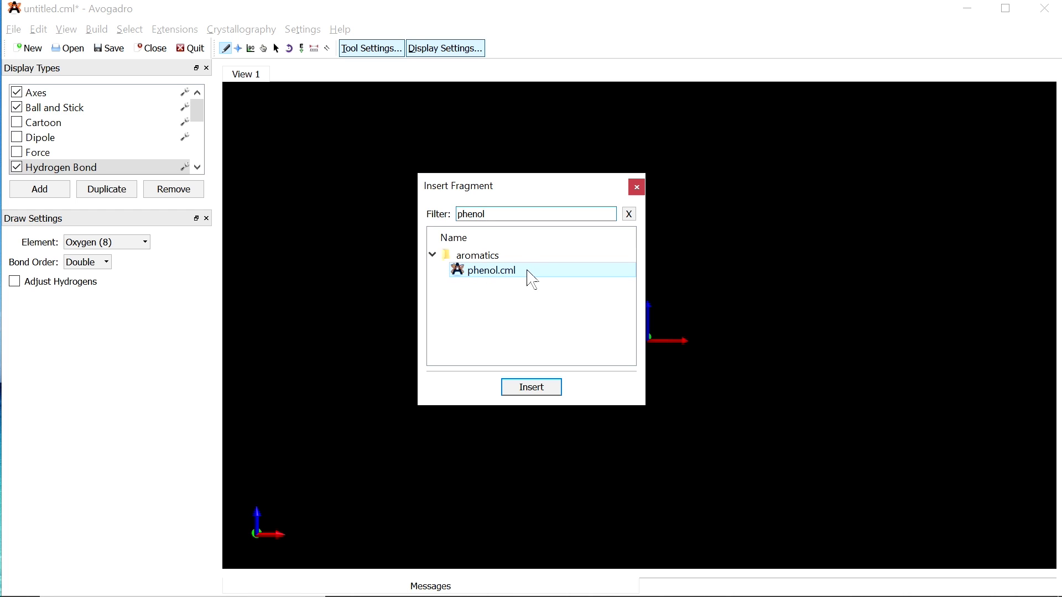
{"action": "left_click", "coordinate": [537, 392]}
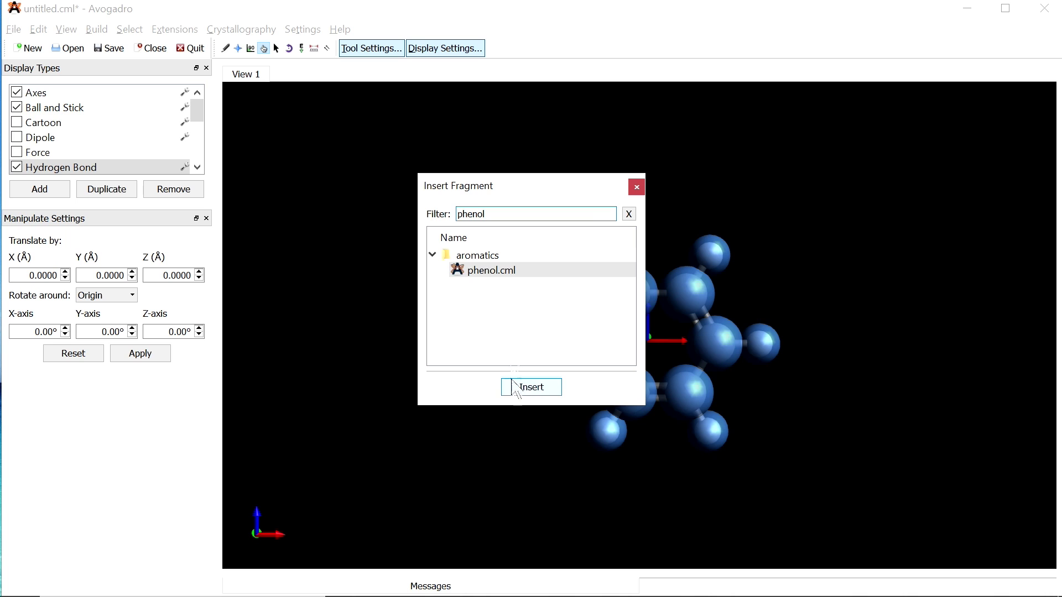
{"action": "left_click", "coordinate": [638, 188]}
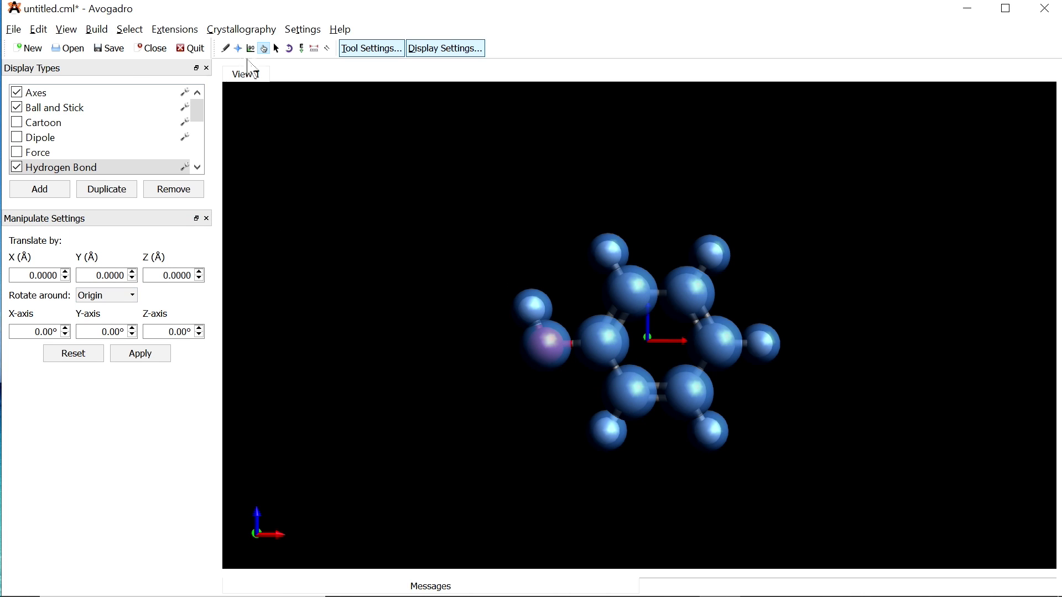
Replace the ring hydrogen next to the hydroxyl group with a nitrogen atom using the Draw tool
{"action": "left_click", "coordinate": [225, 49]}
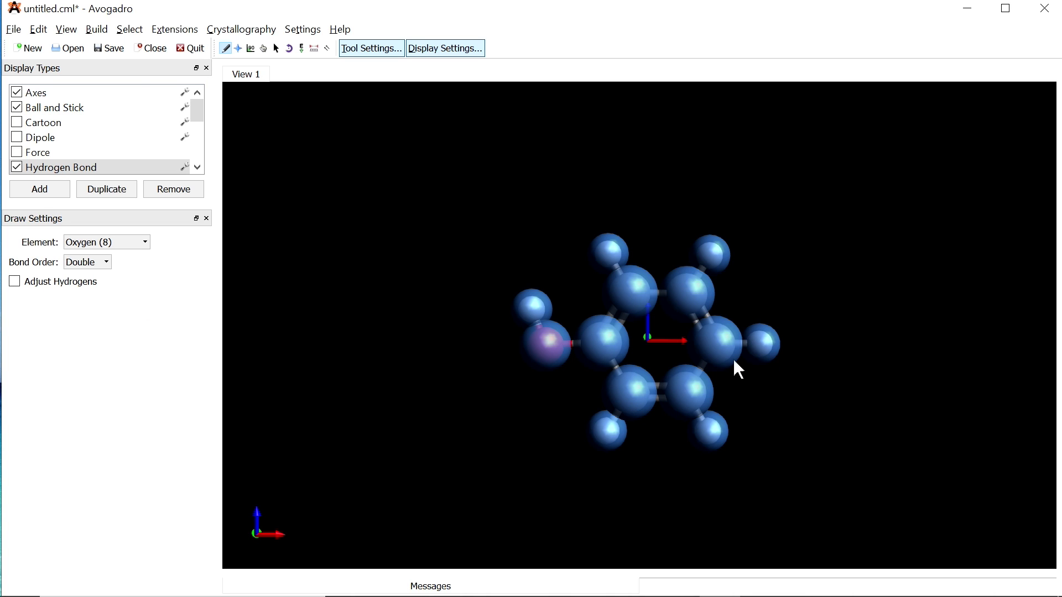
{"action": "left_click", "coordinate": [105, 243]}
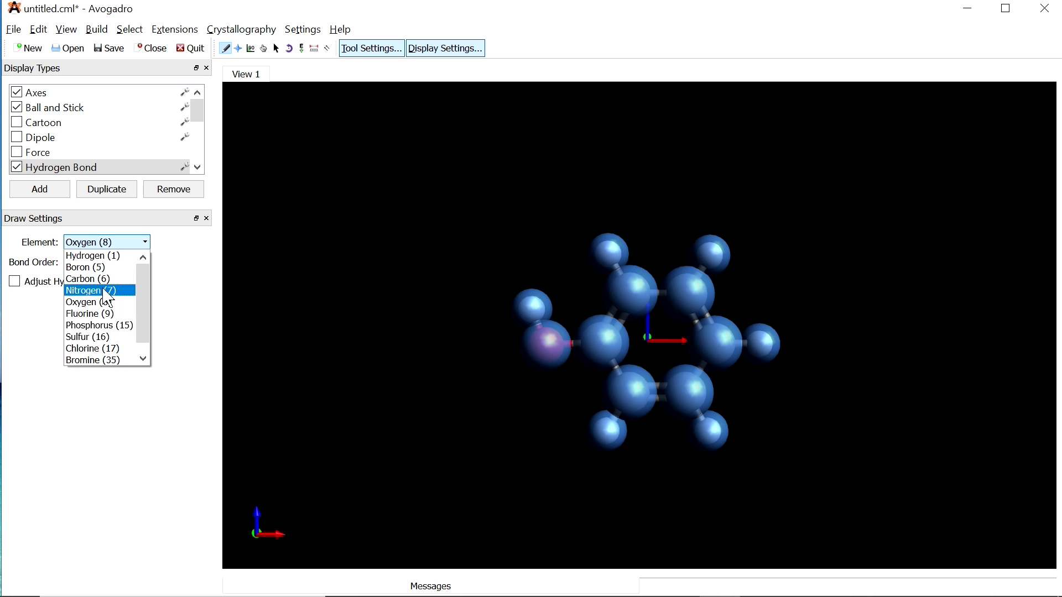
{"action": "left_click", "coordinate": [105, 292]}
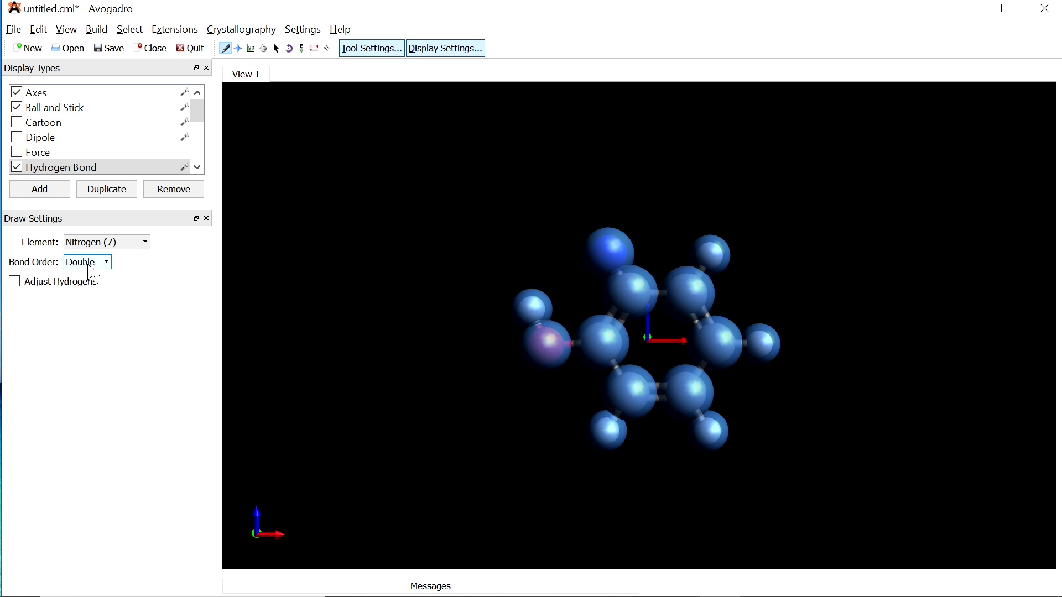
Draw an oxygen atom joined by a double bond to the nitrogen, on the side facing the hydroxyl group
{"action": "left_click", "coordinate": [104, 243]}
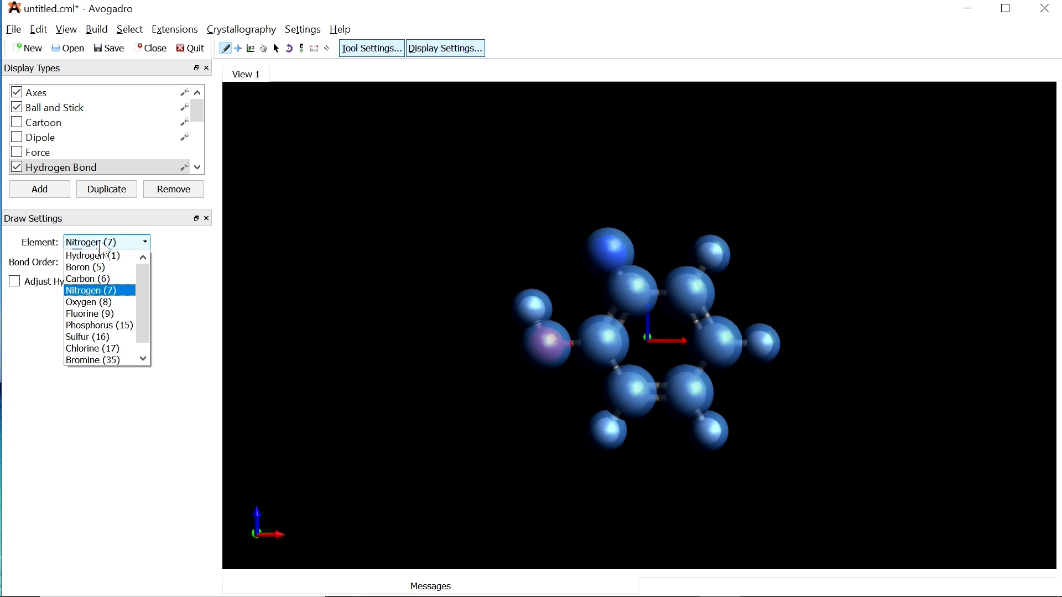
{"action": "left_click", "coordinate": [84, 304]}
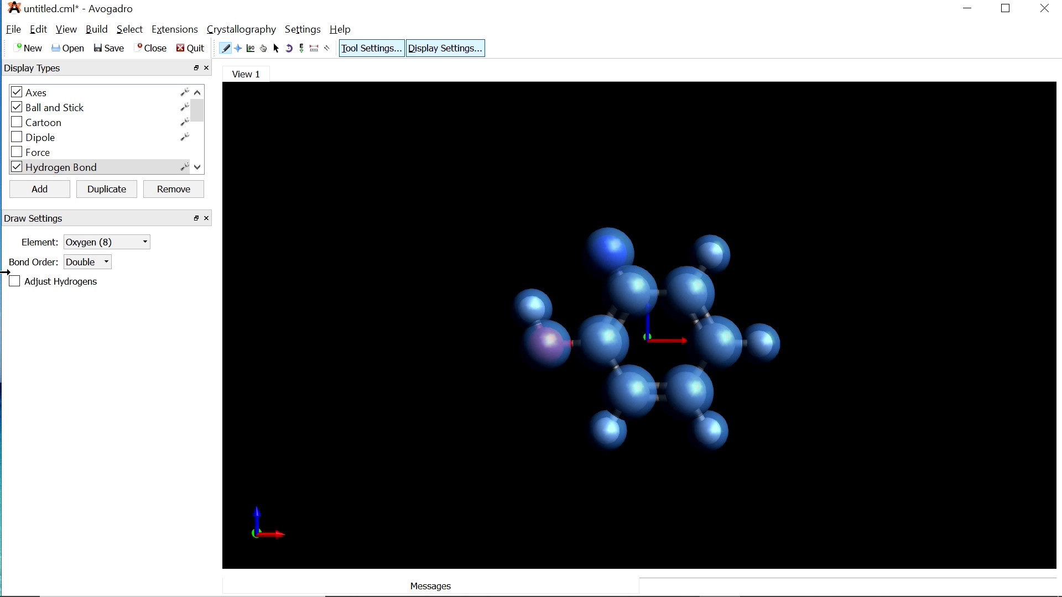
{"action": "left_click", "coordinate": [87, 262]}
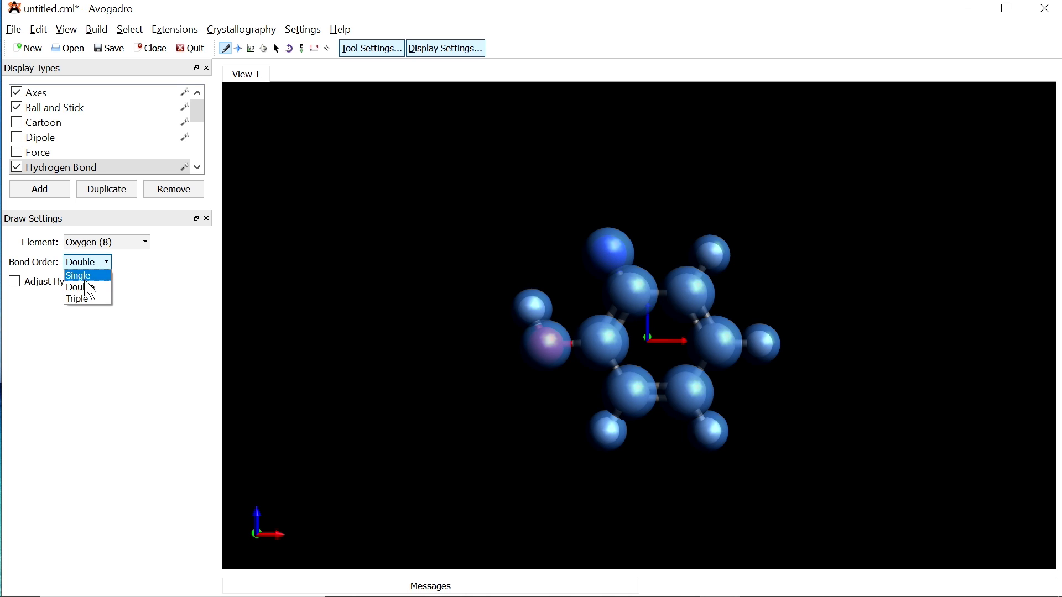
{"action": "left_click", "coordinate": [87, 289]}
{"action": "mouse_move", "coordinate": [612, 260]}
{"action": "left_mouse_down"}
{"action": "mouse_move", "coordinate": [556, 255]}
{"action": "mouse_move", "coordinate": [550, 226]}
{"action": "left_mouse_up"}
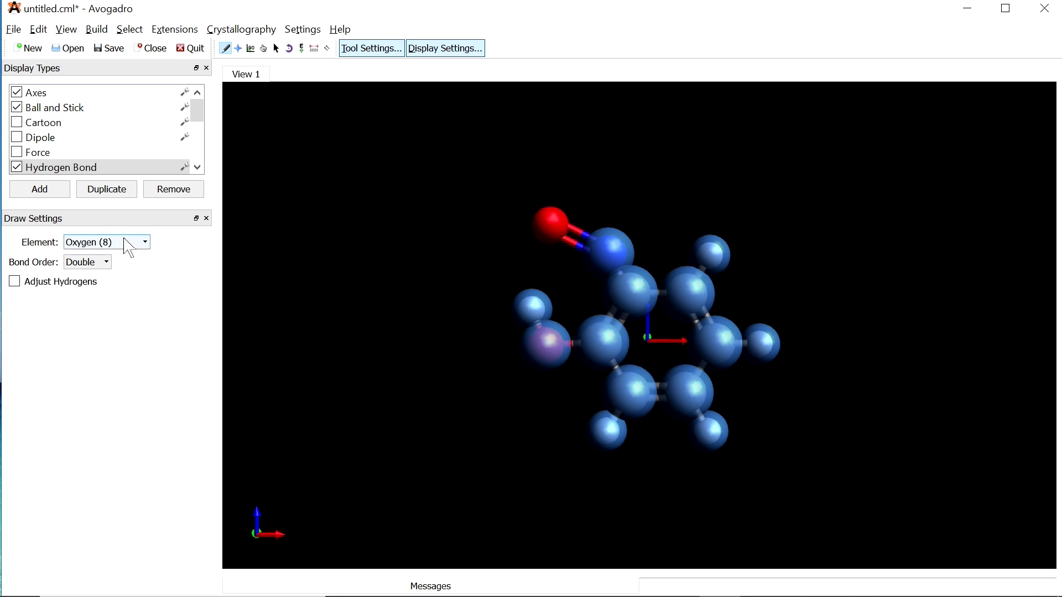
Draw a second oxygen atom joined to the nitrogen by a single bond, pointing away from the hydroxyl group
{"action": "left_click", "coordinate": [84, 265]}
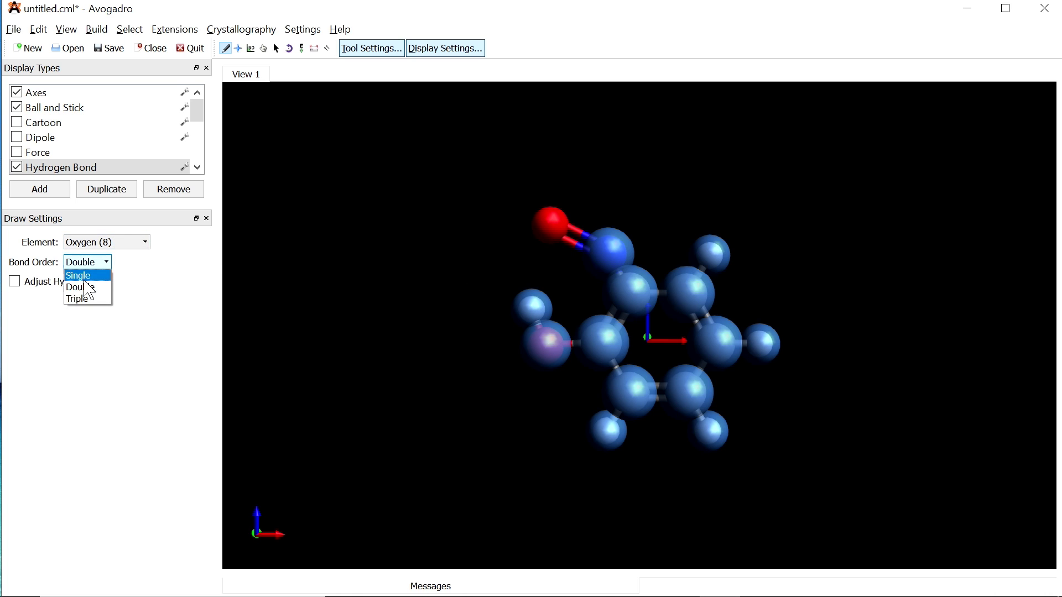
{"action": "left_click", "coordinate": [80, 275]}
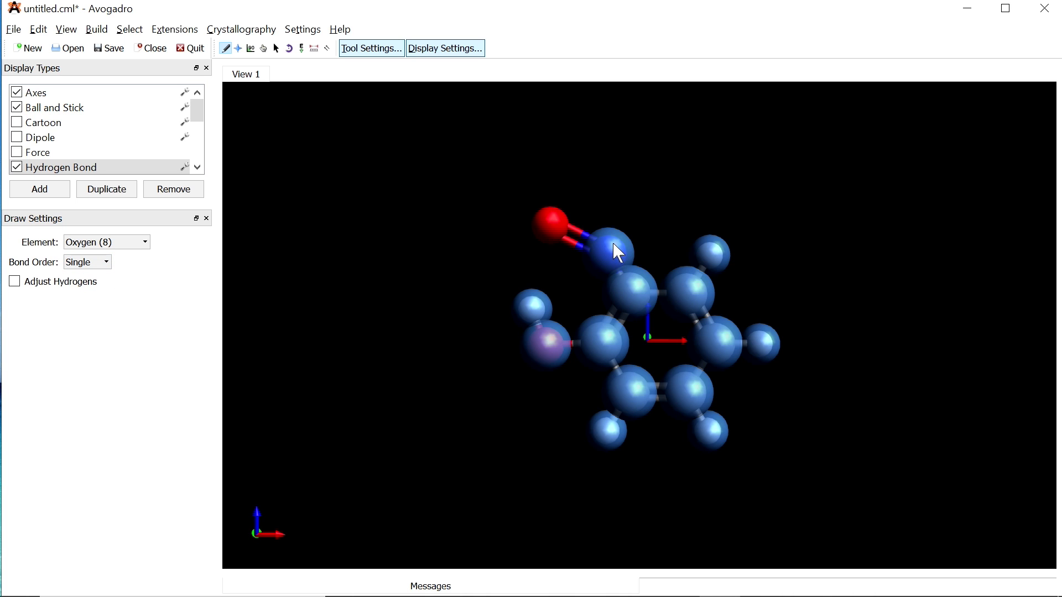
{"action": "left_click_drag", "start_coordinate": [611, 250], "coordinate": [634, 188]}
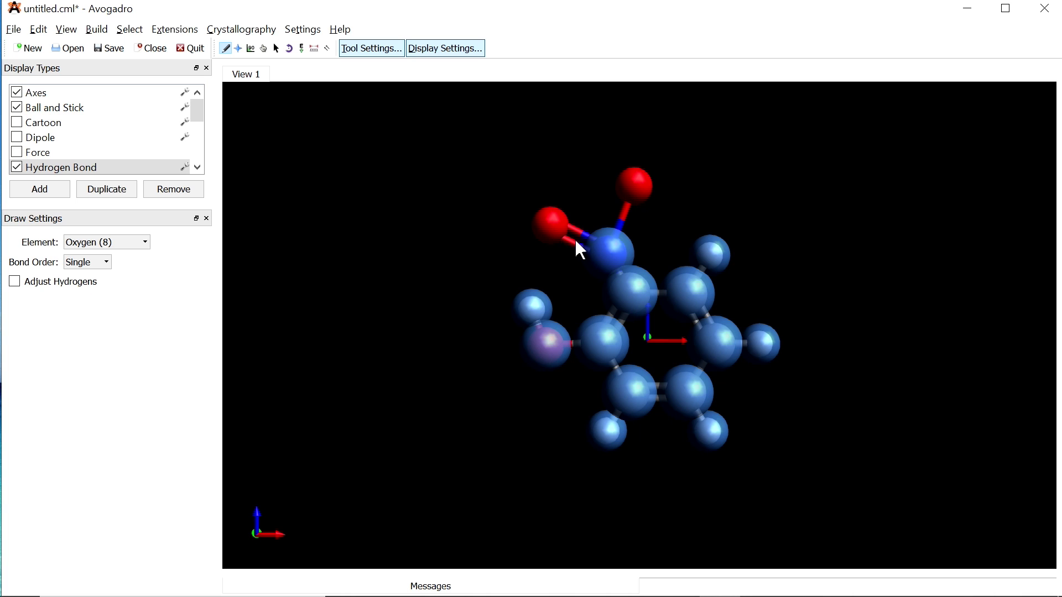
Accept the MMFF94s force field setup with 500 steps and Conjugate Gradients, and optimize the geometry of the nitro-substituted phenol
{"action": "left_click", "coordinate": [175, 29]}
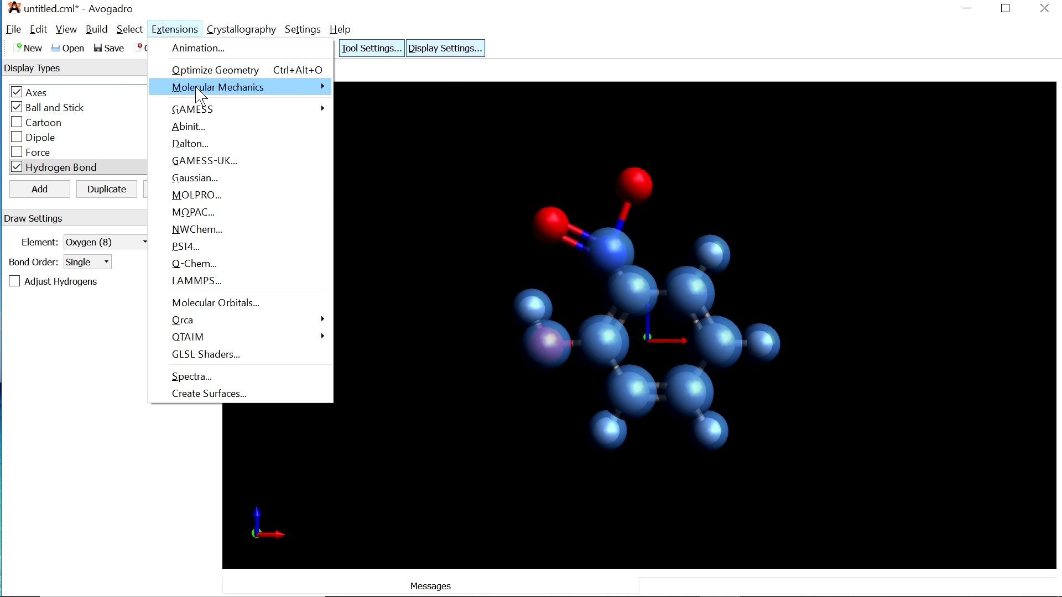
{"action": "mouse_move", "coordinate": [200, 96]}
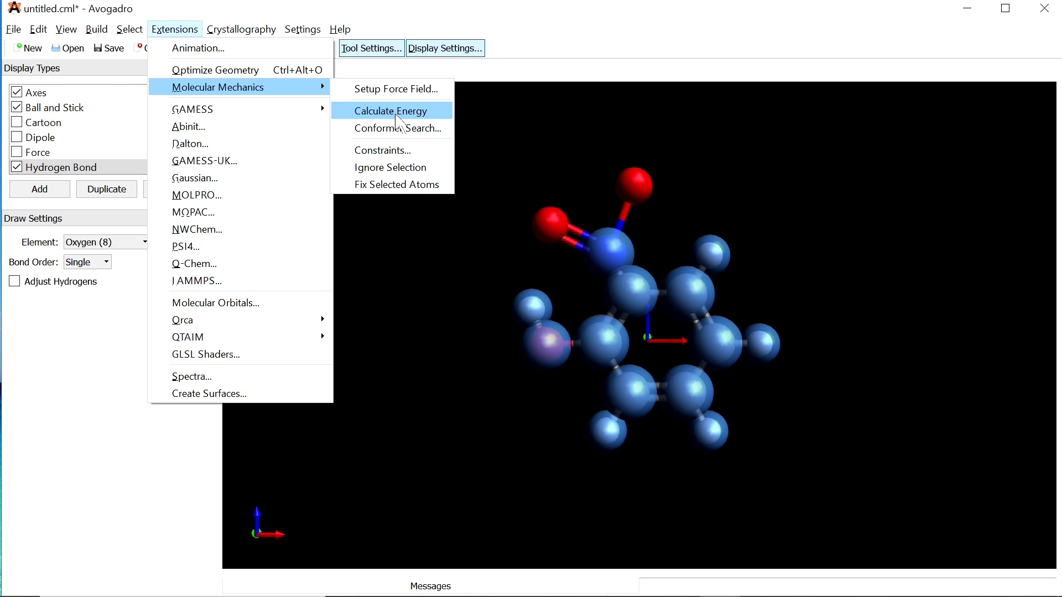
{"action": "mouse_move", "coordinate": [239, 90]}
{"action": "left_click", "coordinate": [387, 89]}
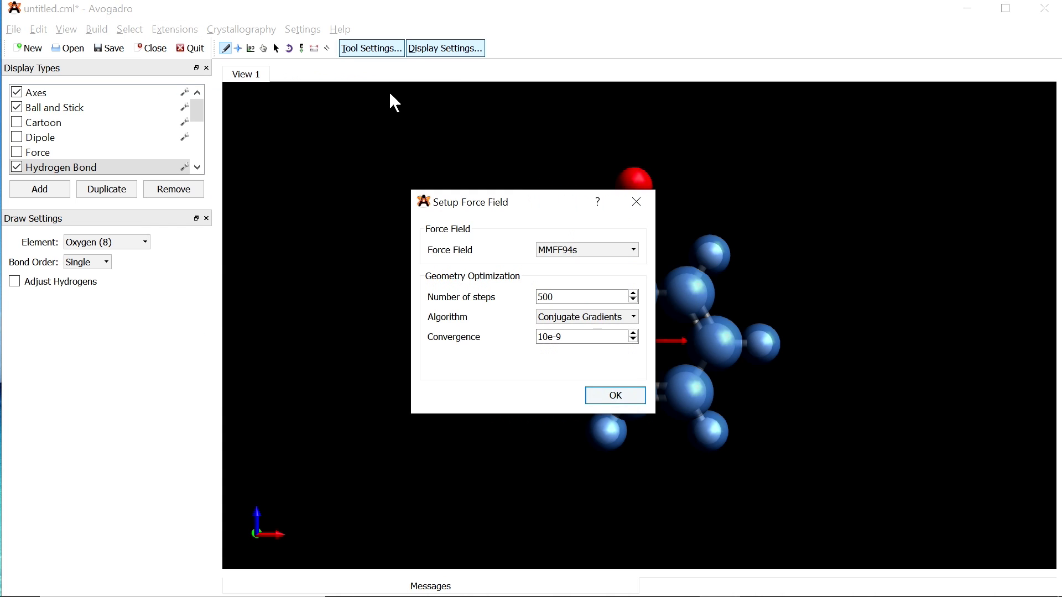
{"action": "left_click", "coordinate": [616, 395]}
{"action": "left_click", "coordinate": [159, 32]}
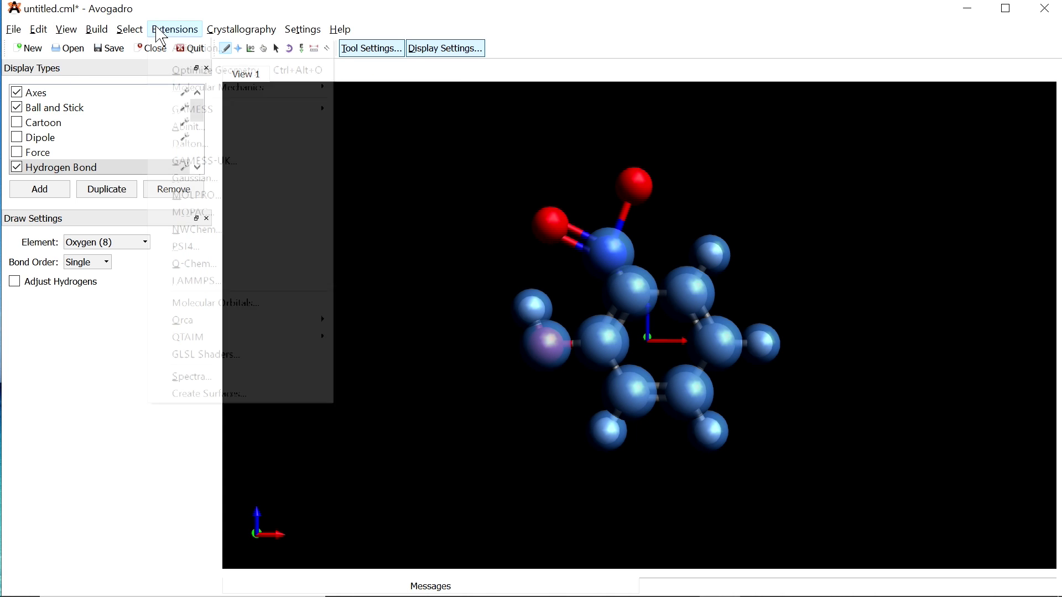
{"action": "left_click", "coordinate": [216, 70]}
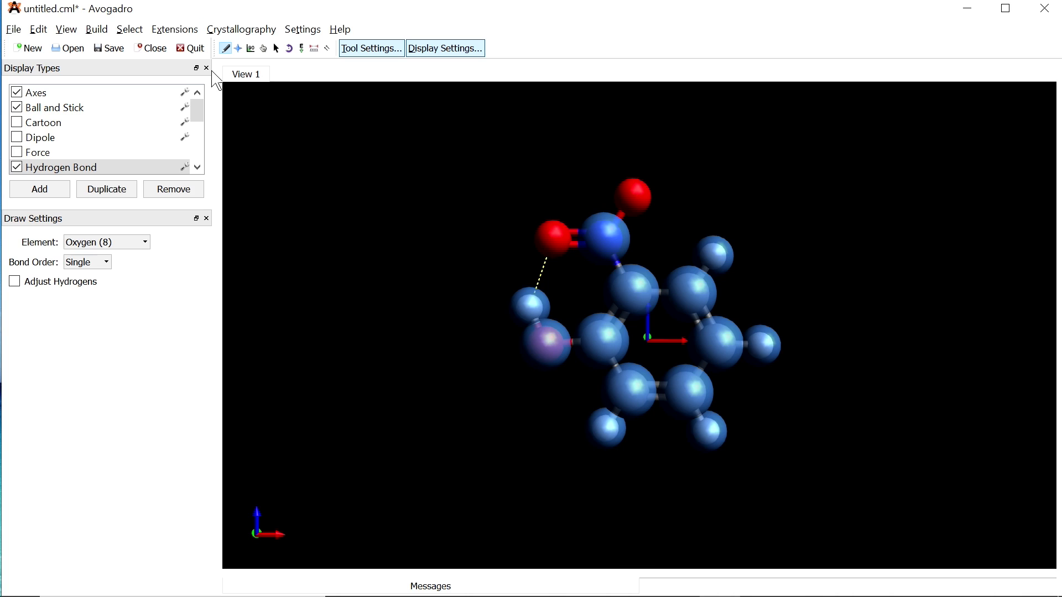